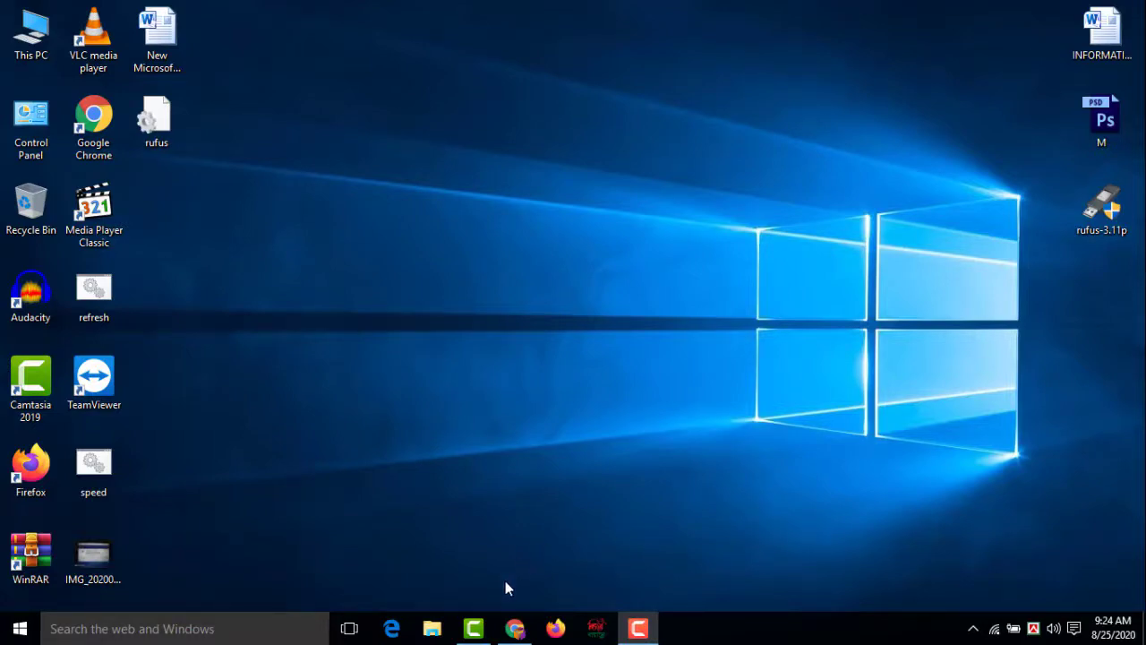
# In Chrome, search Google for 'download directx'.
pyautogui.click(519, 630)
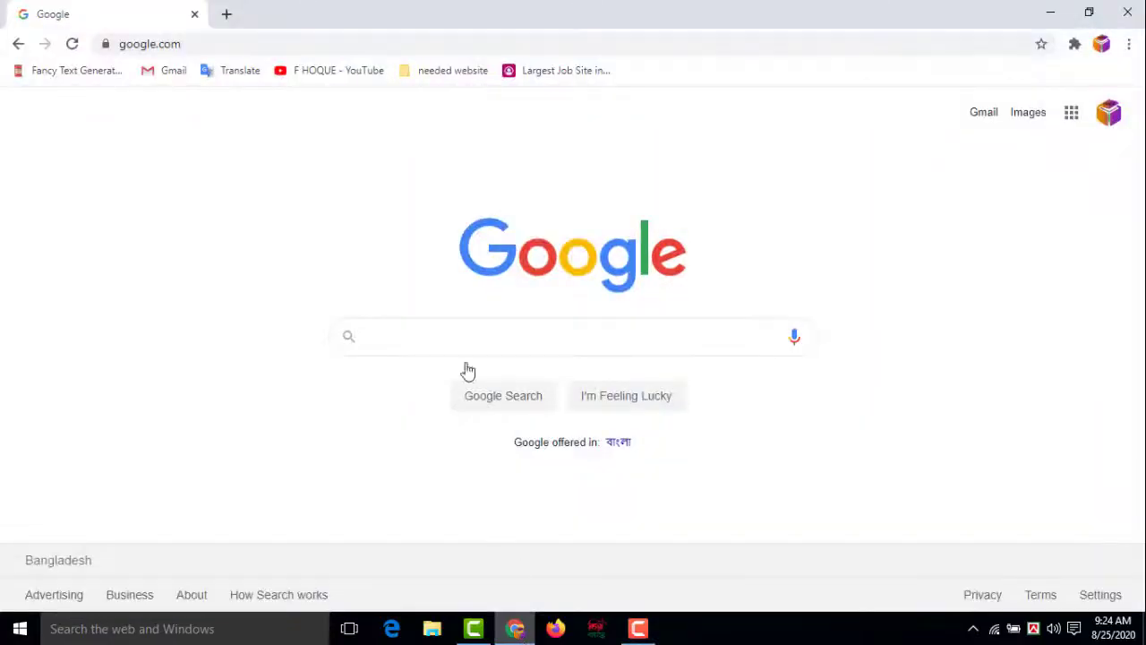
pyautogui.click(219, 43)
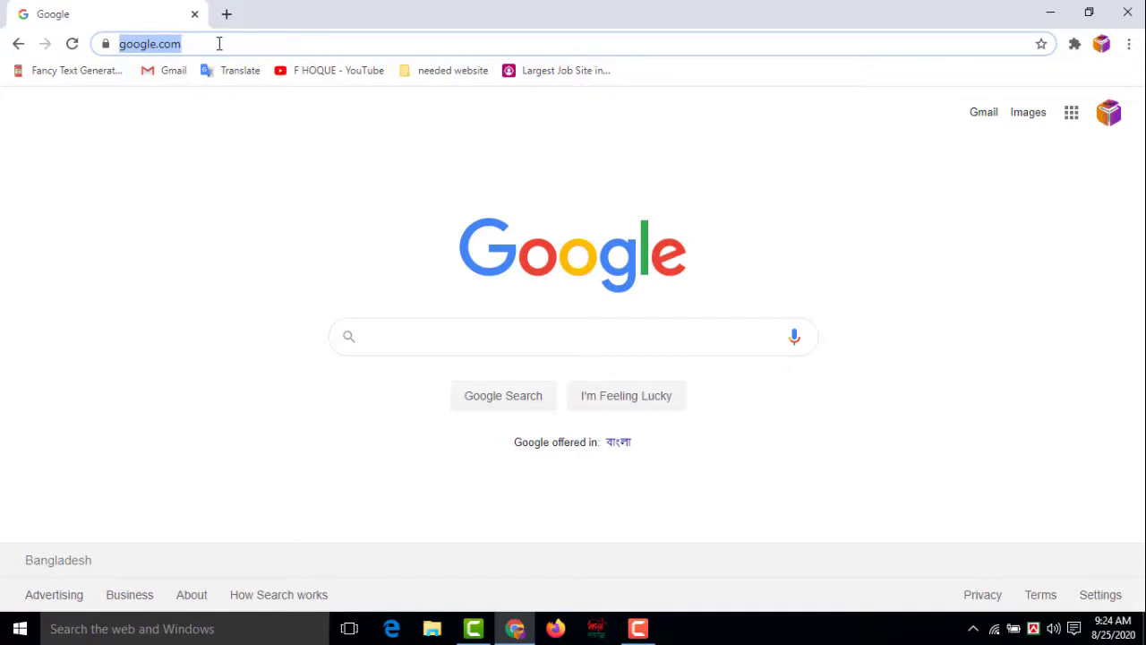
pyautogui.write('d')
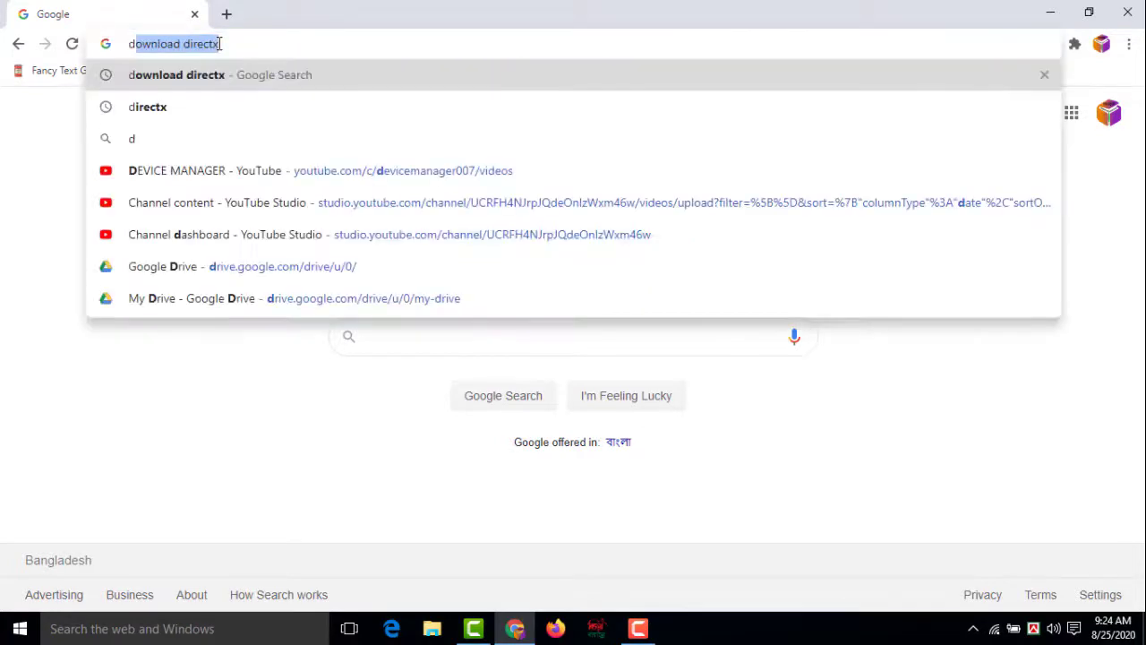
pyautogui.write('ownload')
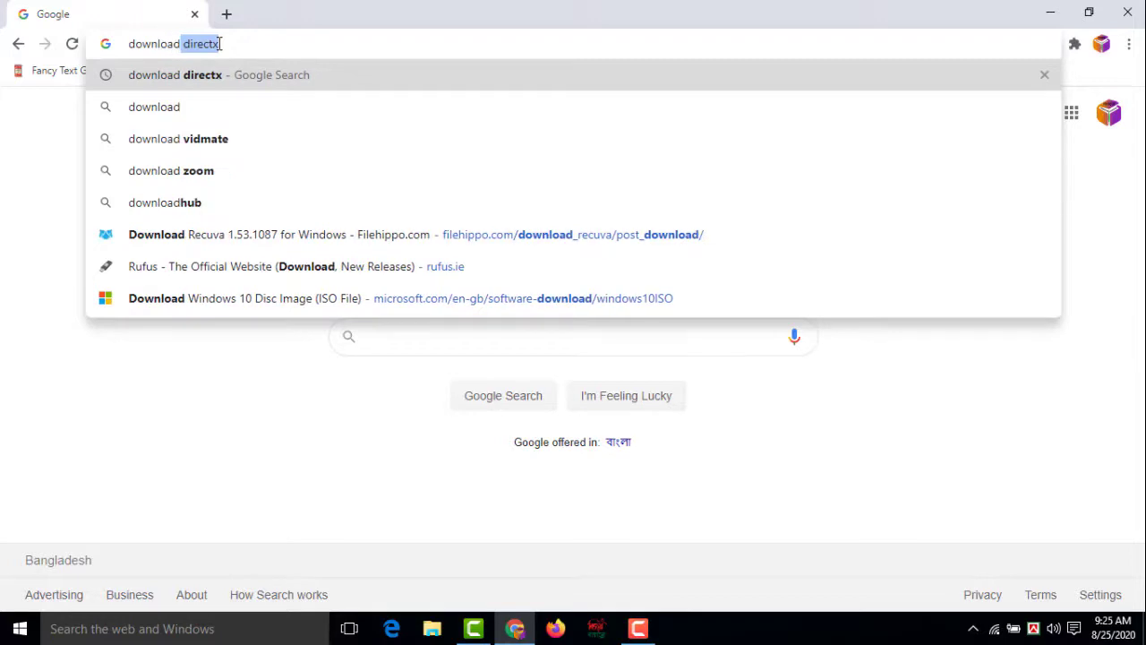
pyautogui.press('Right')
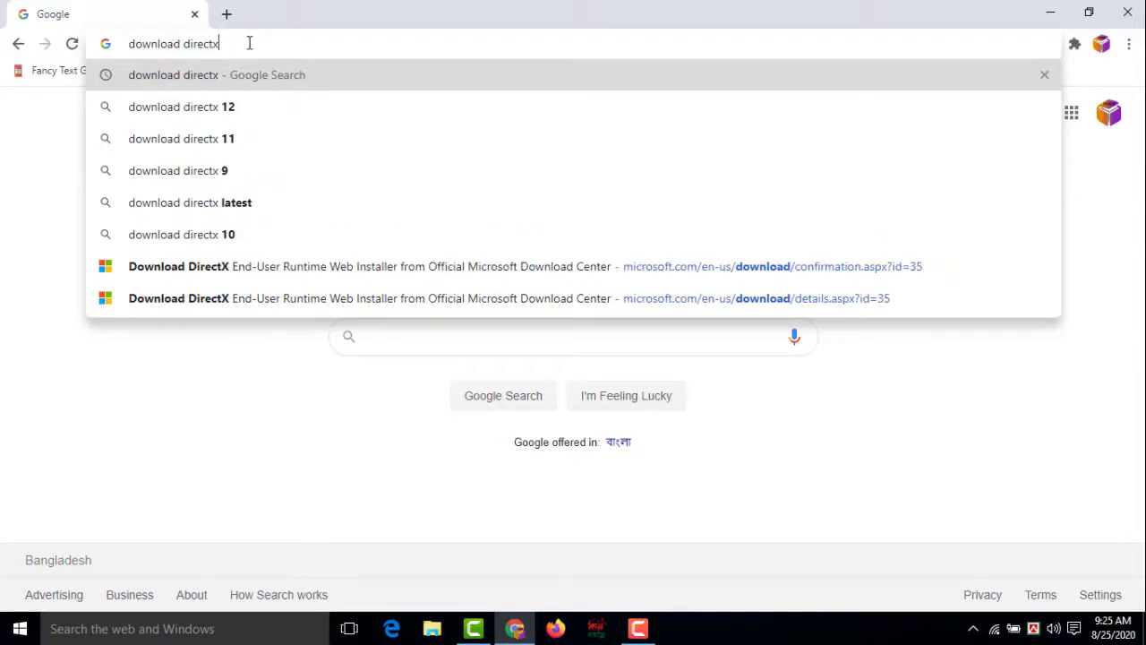
pyautogui.press('Return')
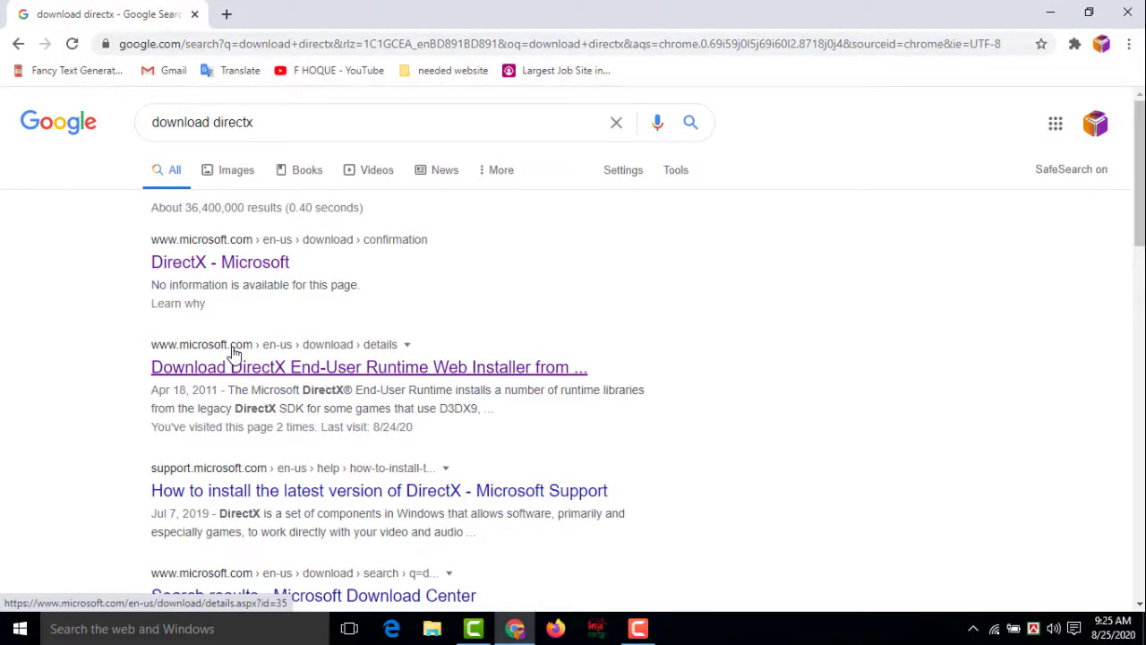
# Download the DirectX End-User Runtime Web Installer (dxwebsetup (3).exe) and show it in the downloads list.
pyautogui.click(298, 374)
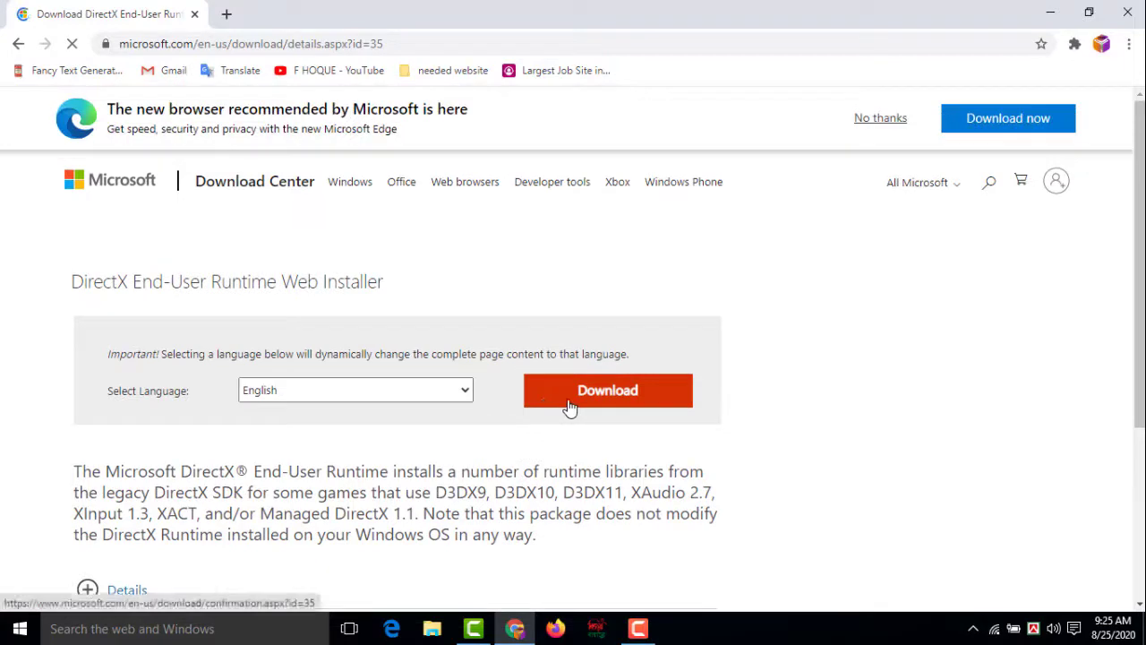
pyautogui.click(639, 403)
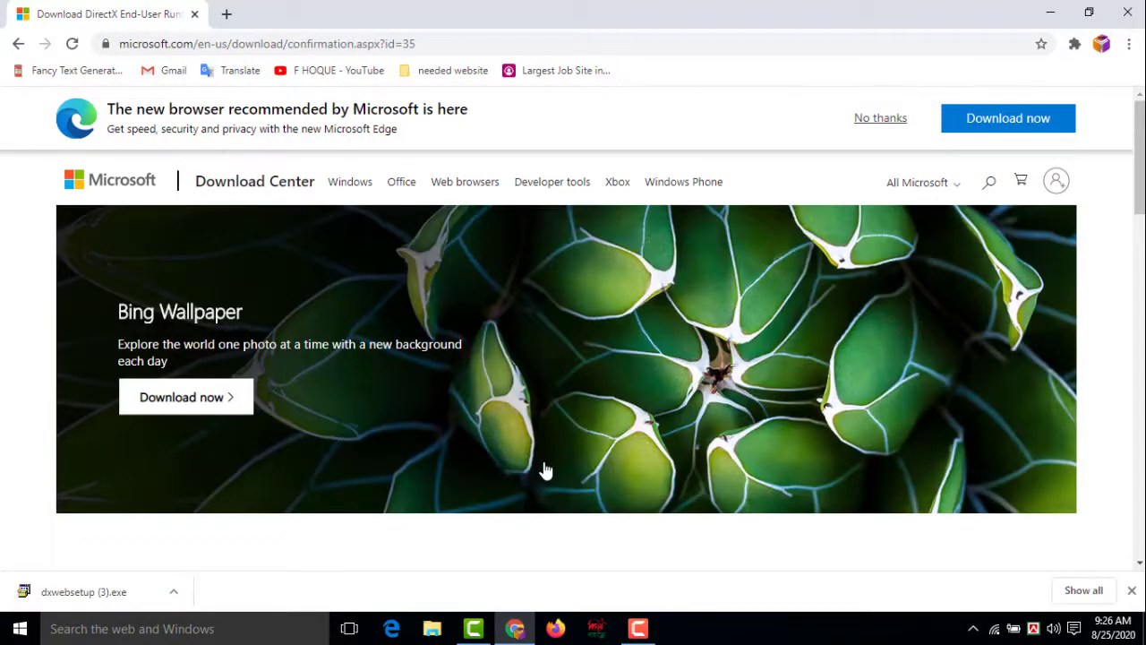
pyautogui.click(1084, 591)
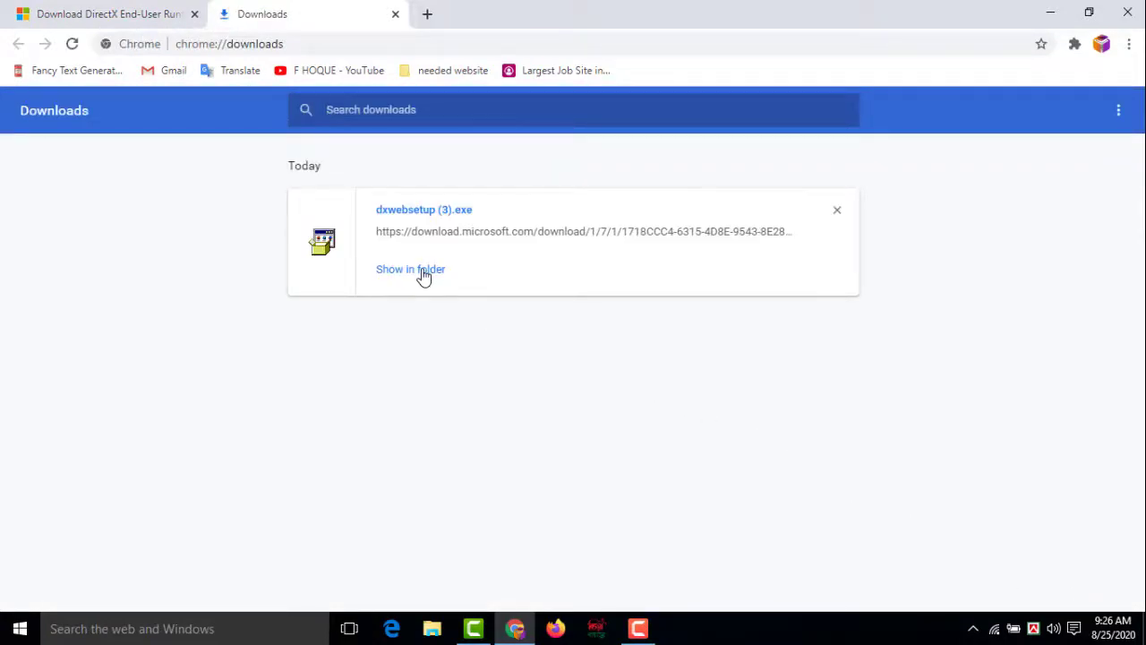
# Close the downloads list and search Google for '.net framework' in a new tab.
pyautogui.click(395, 15)
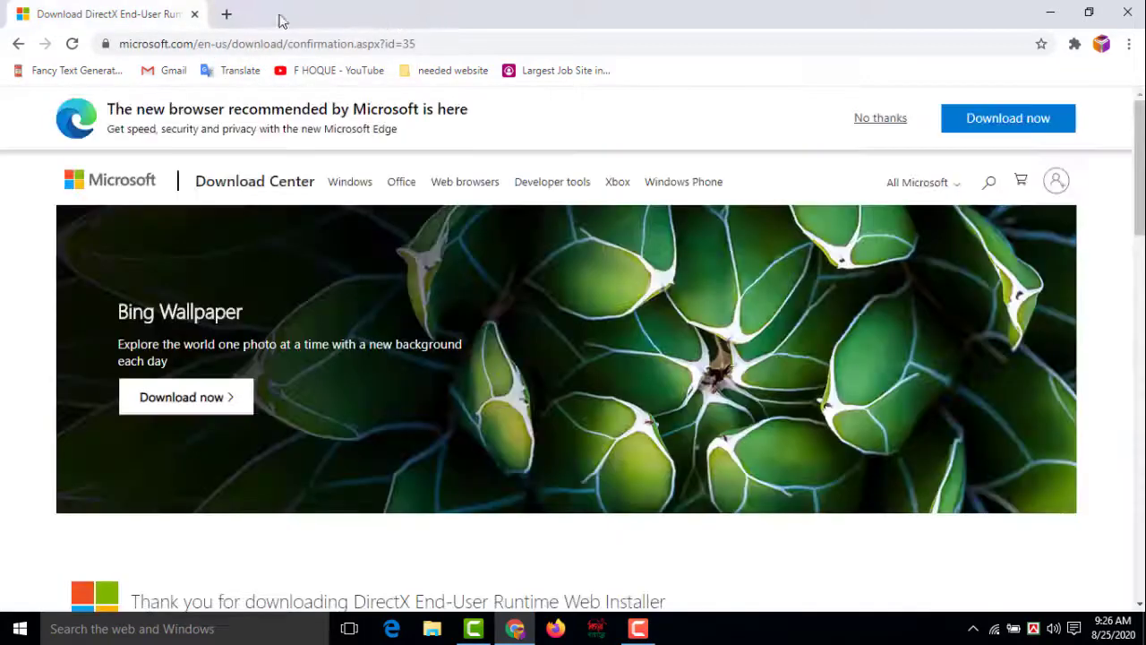
pyautogui.click(225, 15)
pyautogui.write('.net framework')
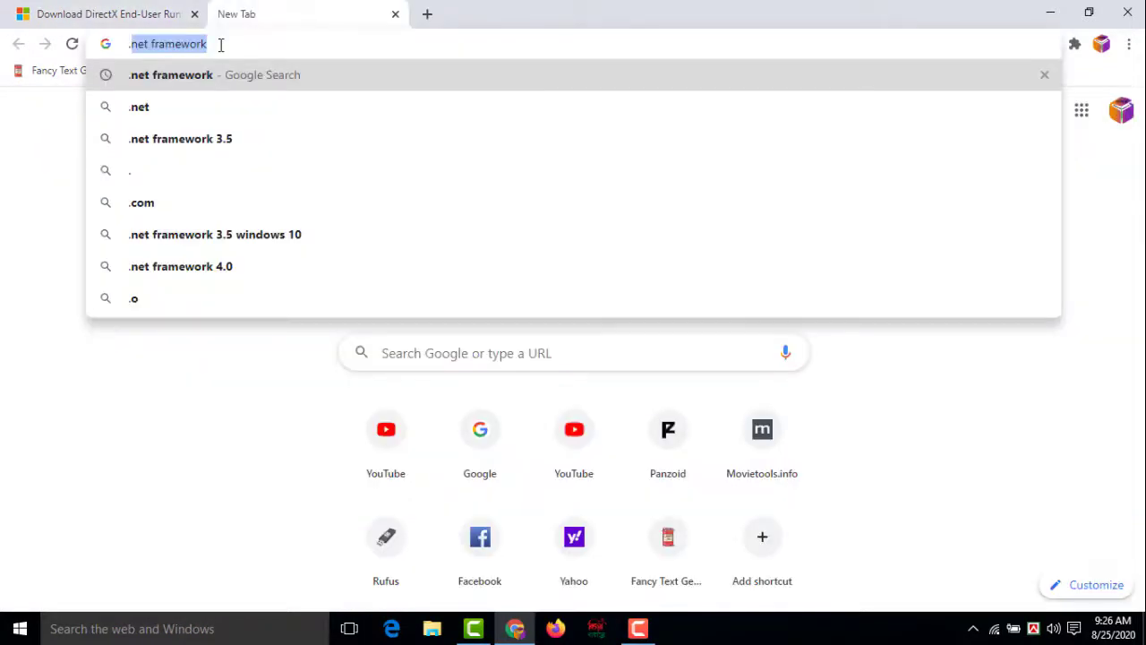
pyautogui.press('Right')
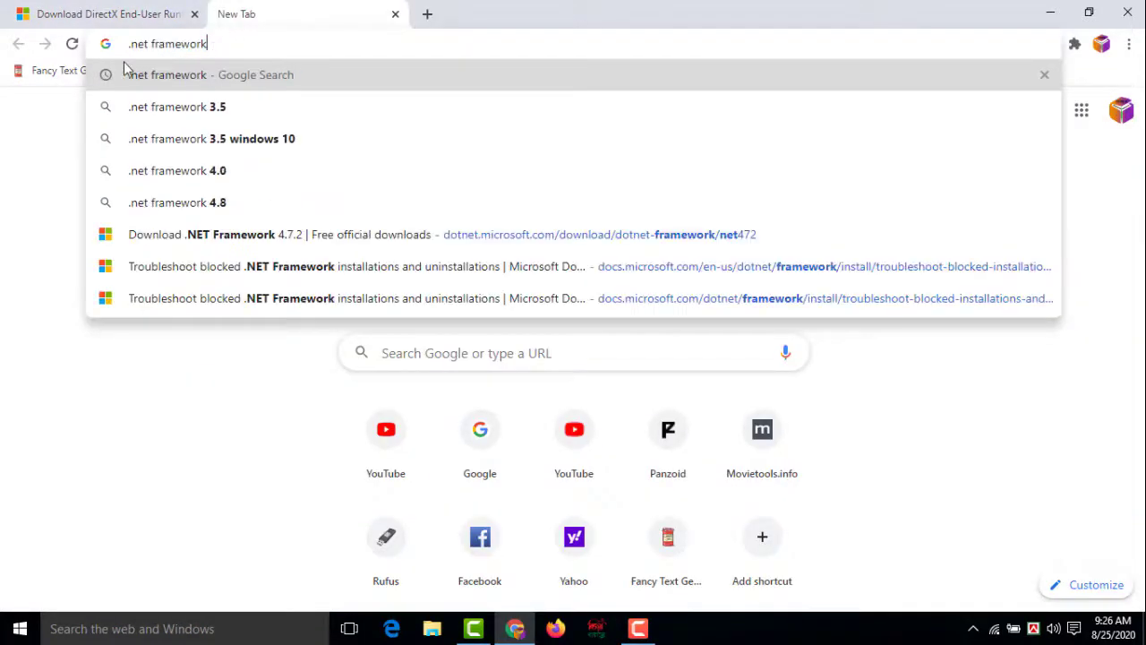
pyautogui.press('Return')
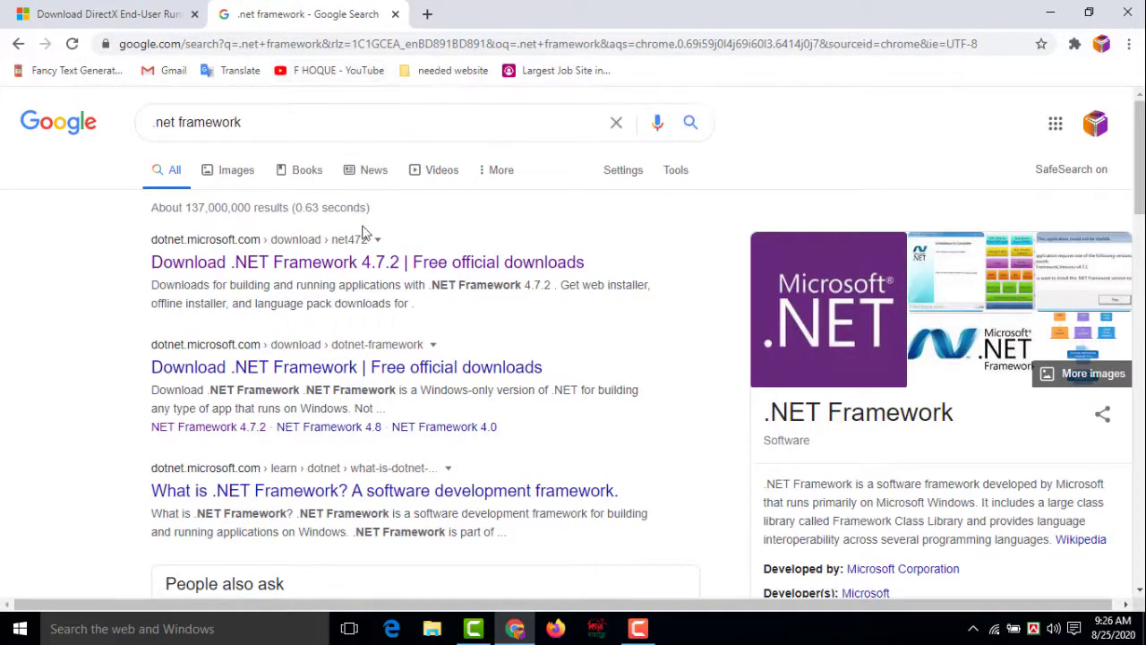
# From the .NET Framework 4.7.2 page's recommended downloads, download the .NET Framework 4.8 runtime installer.
pyautogui.click(356, 265)
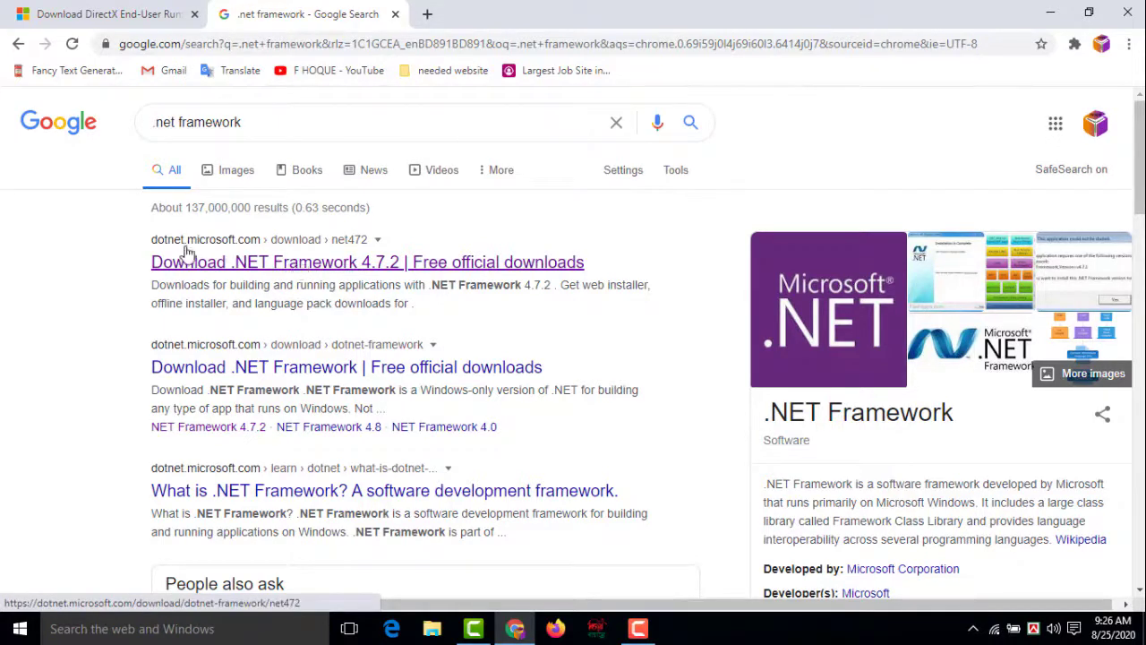
pyautogui.click(308, 269)
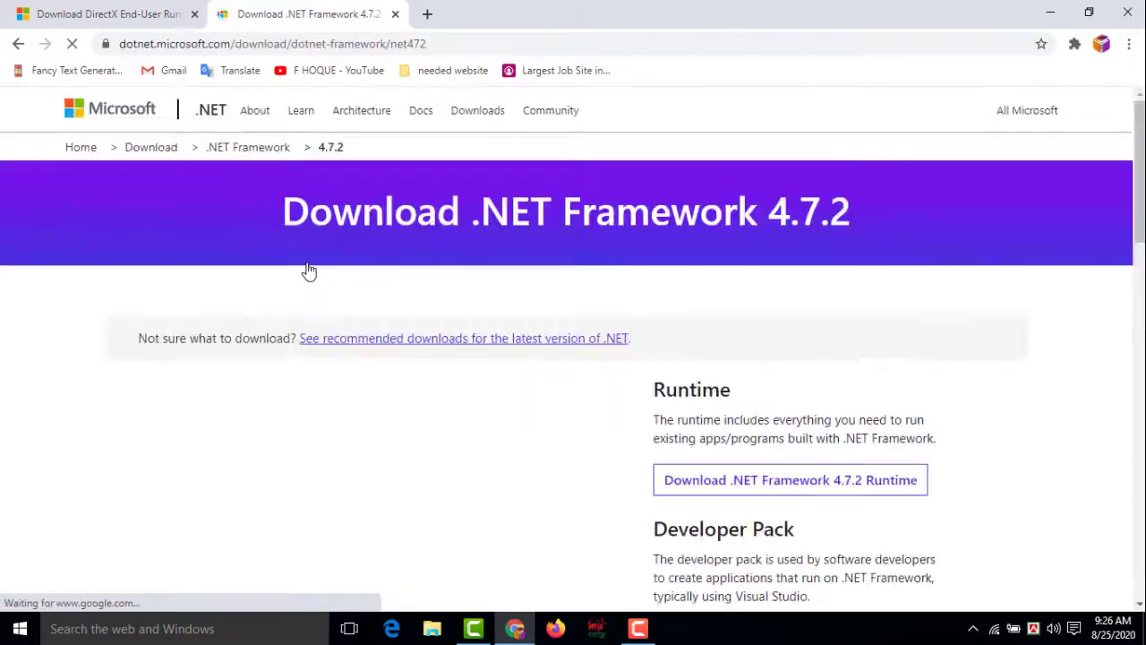
pyautogui.click(418, 345)
pyautogui.scroll(-4, 1073, 352)
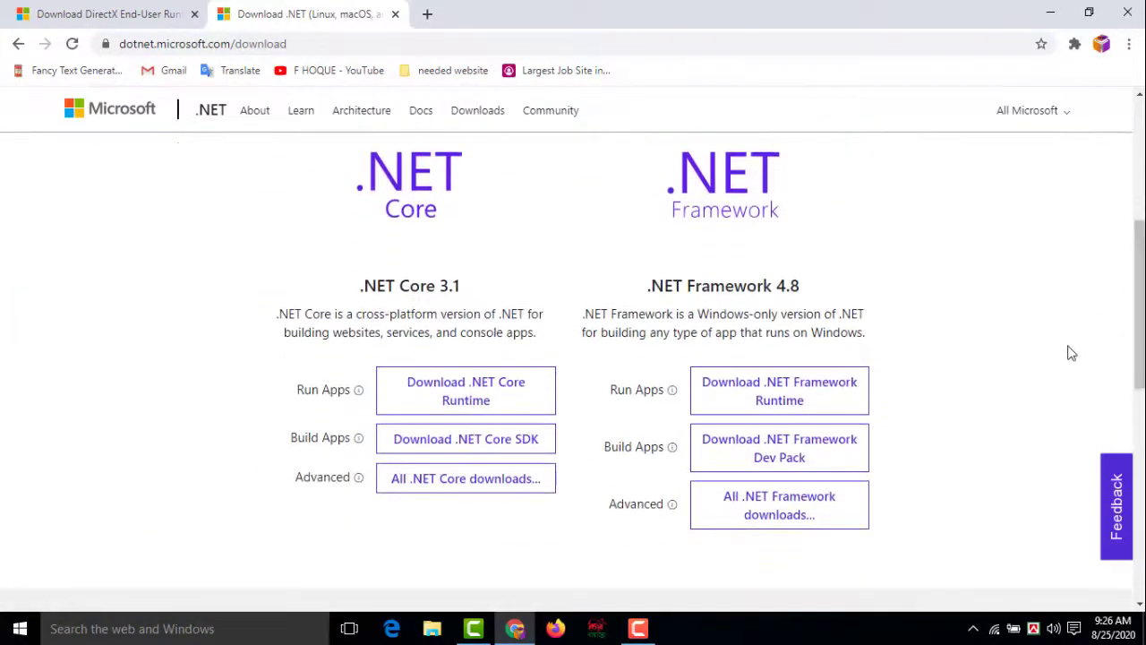
pyautogui.click(763, 391)
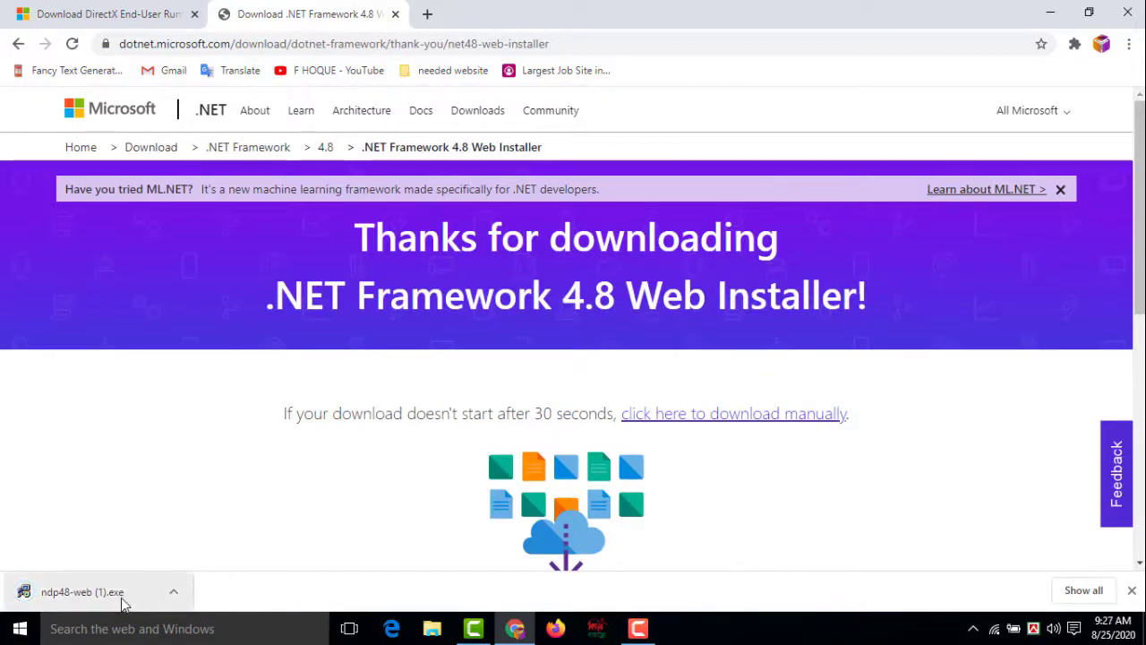
pyautogui.click(1085, 593)
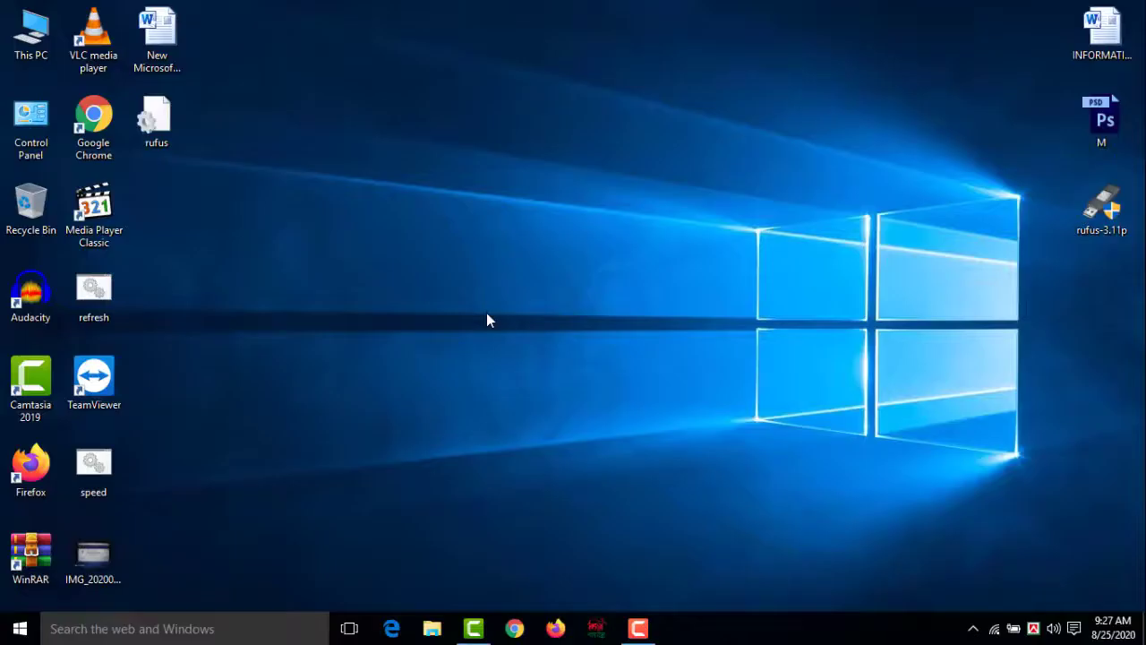
# Bring up the Camtasia 2019 shortcut's context menu, then dismiss it on the empty desktop.
pyautogui.click(36, 376)
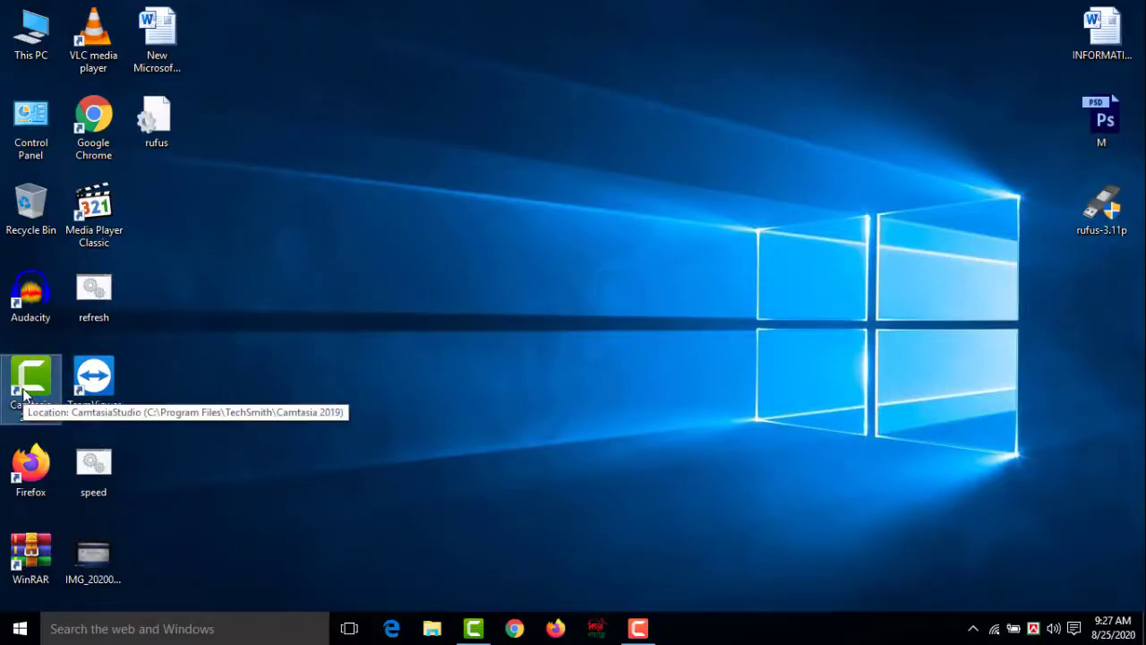
pyautogui.rightClick(25, 394)
pyautogui.moveTo(34, 386)
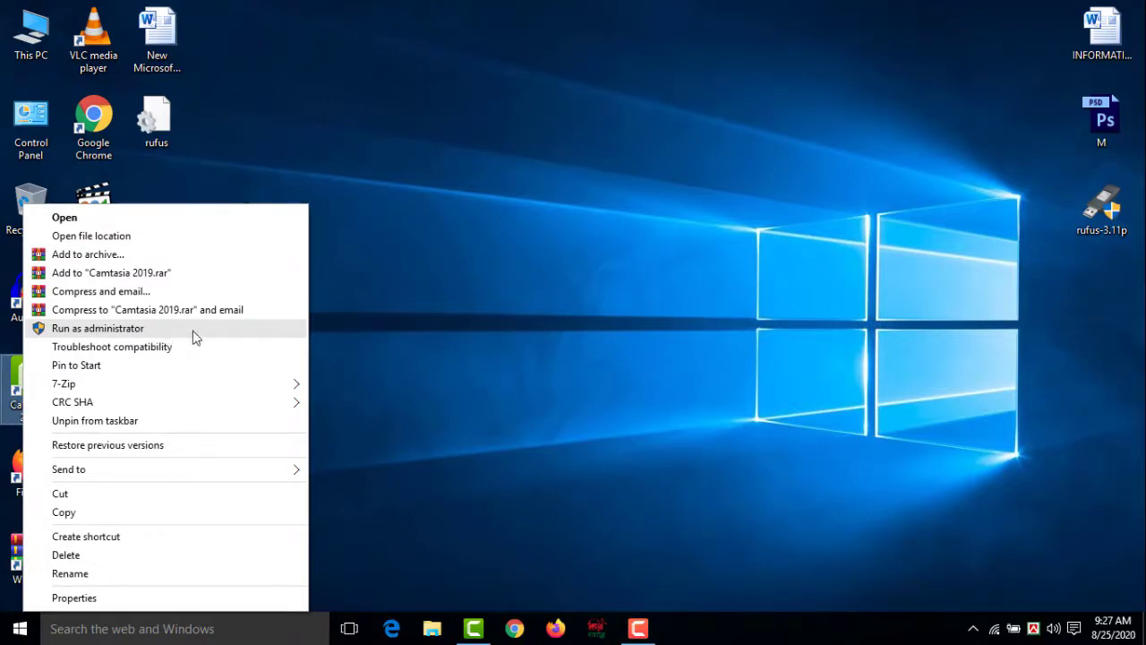
pyautogui.click(475, 321)
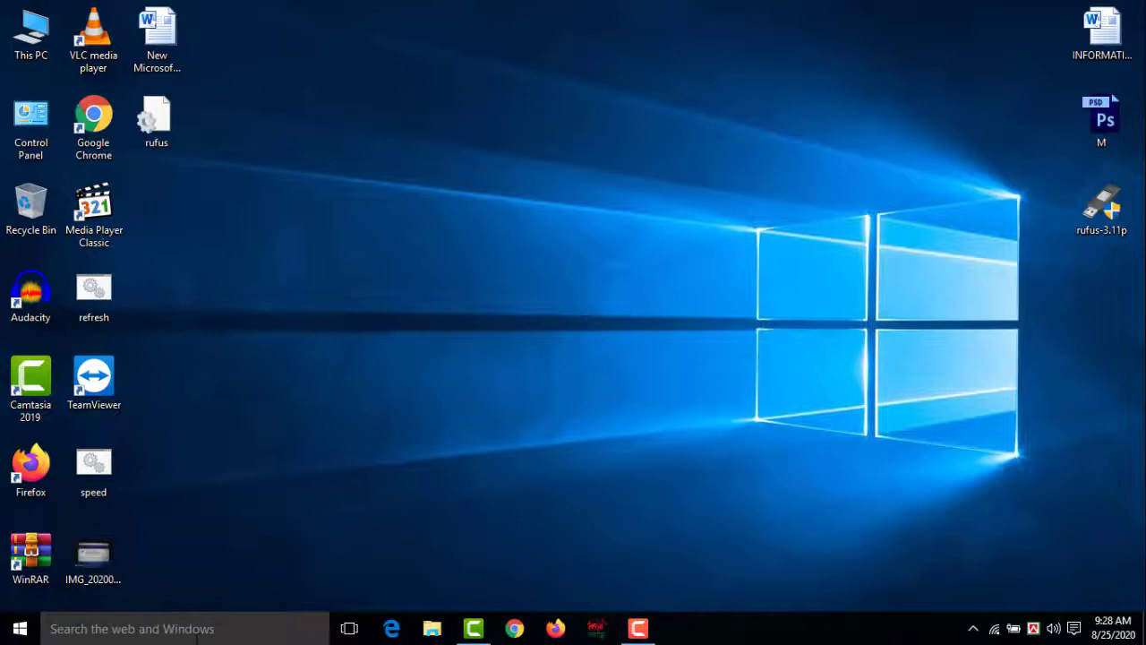
# Search Start for 'comm' and run Command Prompt as administrator.
pyautogui.click(197, 630)
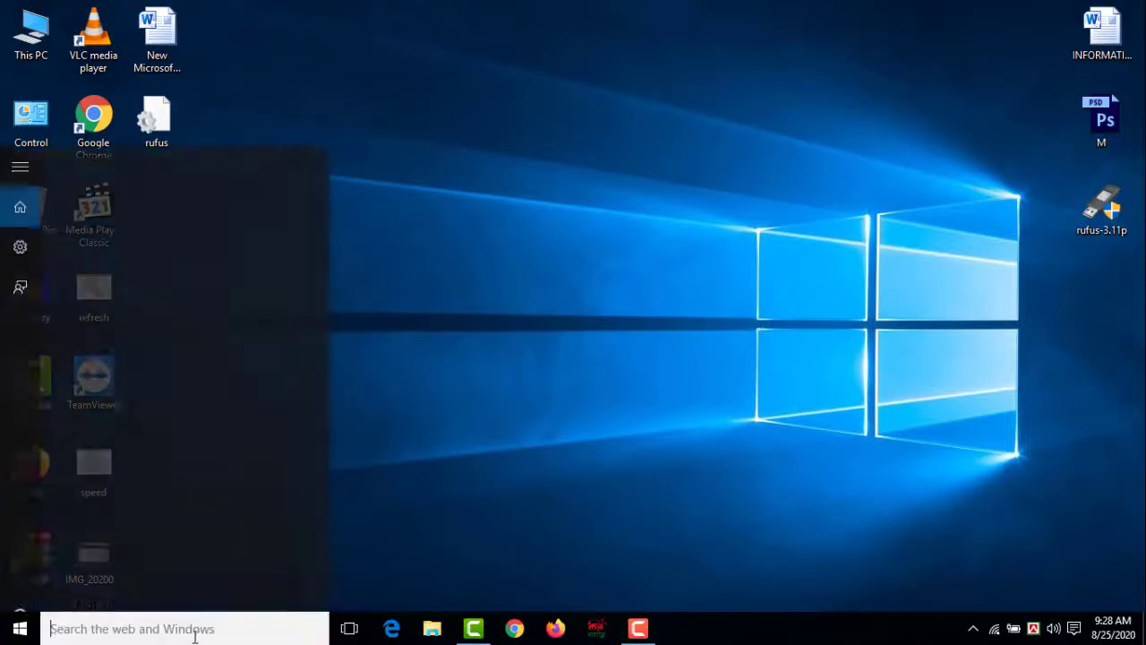
pyautogui.write('coom')
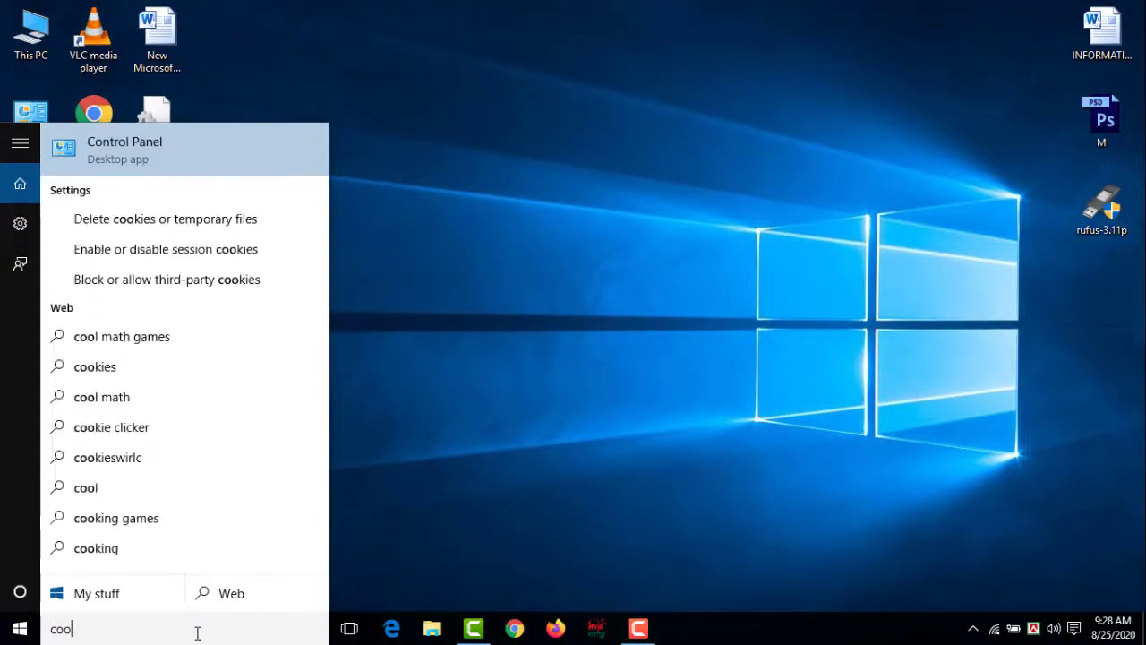
pyautogui.press('BackSpace')
pyautogui.press('BackSpace')
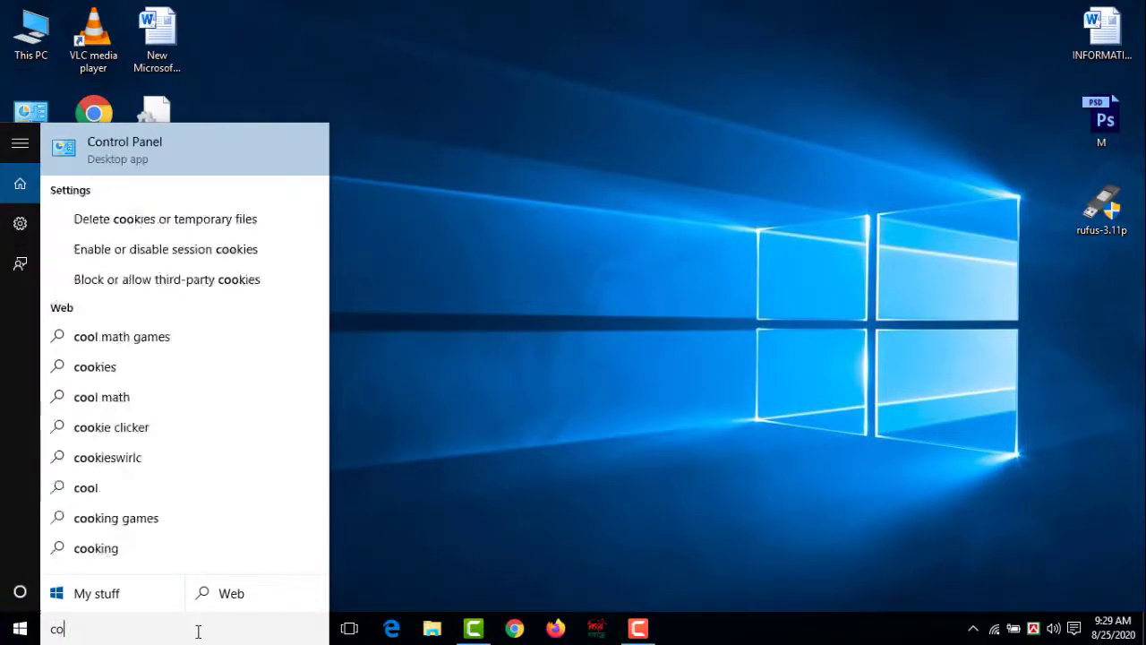
pyautogui.write('mm')
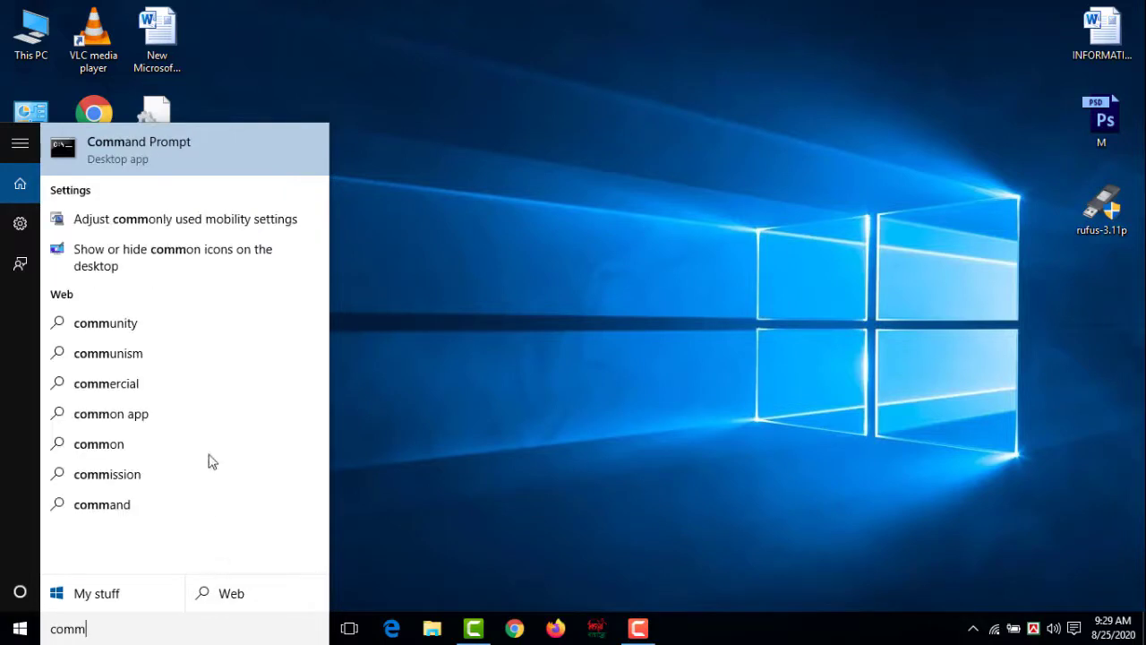
pyautogui.rightClick(145, 163)
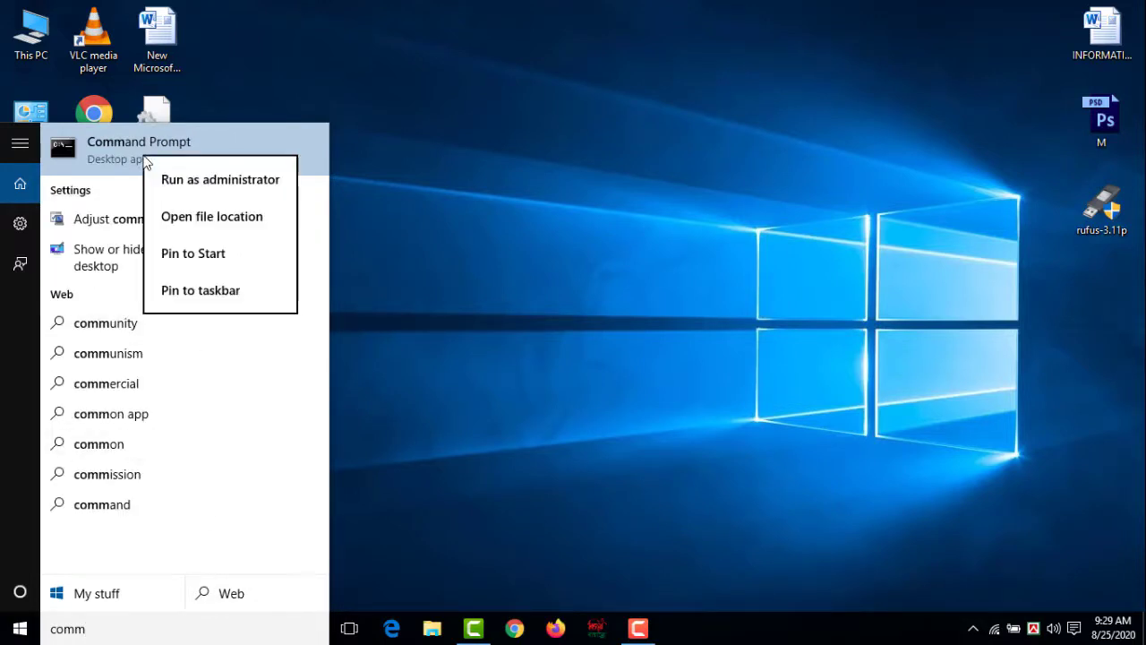
pyautogui.click(222, 181)
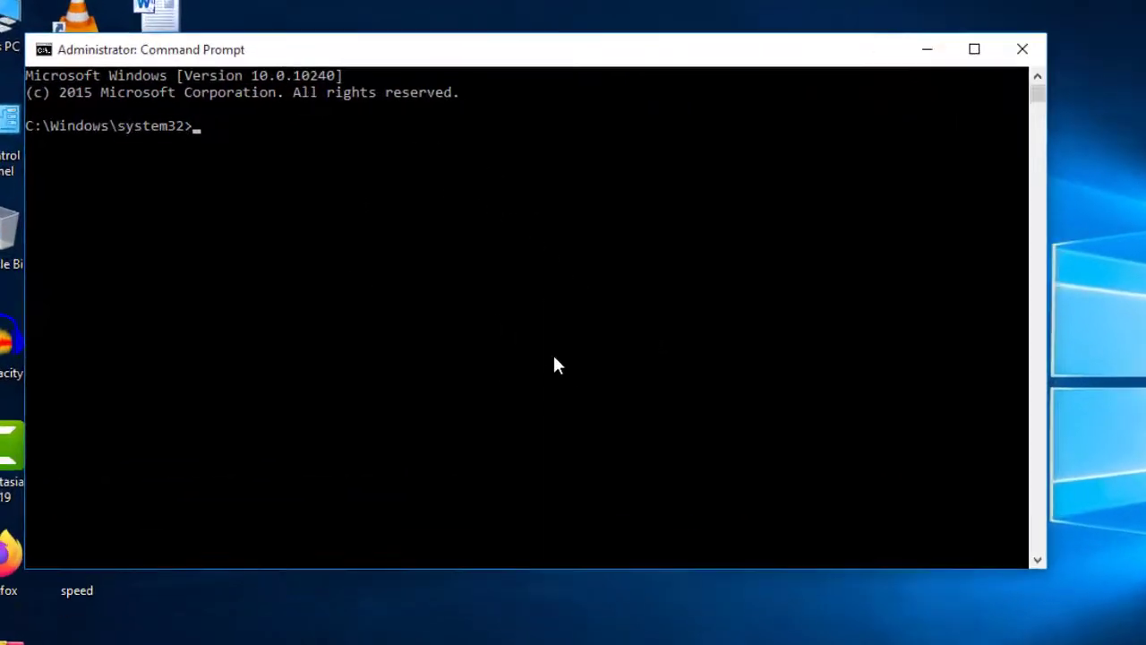
# Run 'chkdsk c:/f/r', confirm checking drive C at next restart, then close Command Prompt.
pyautogui.write('c')
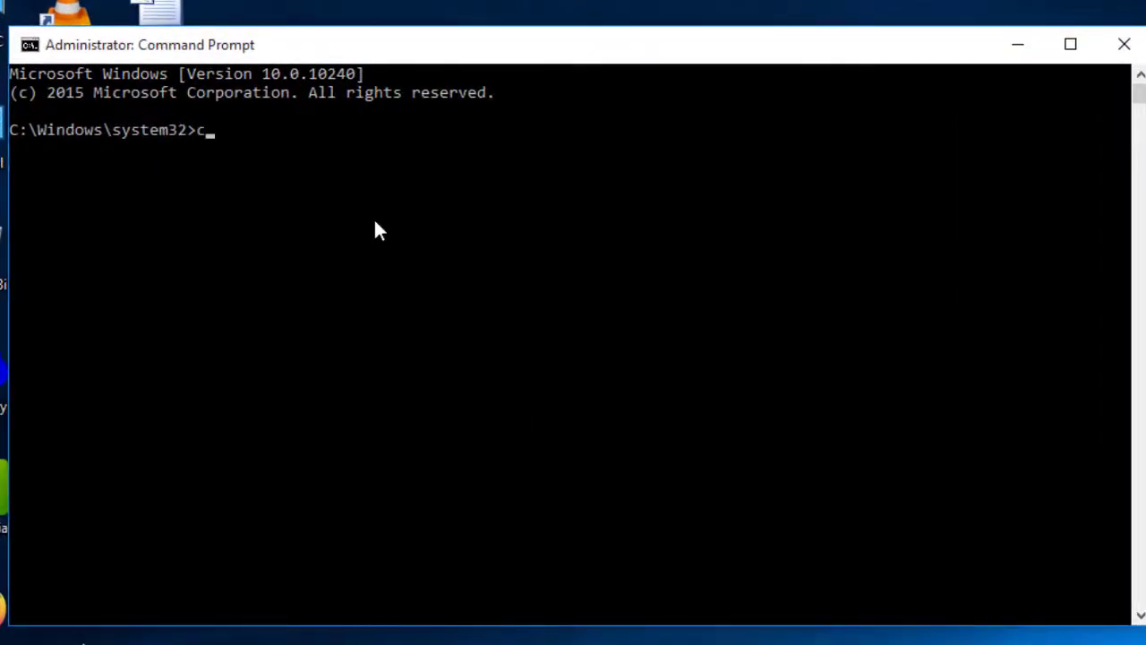
pyautogui.write('hkdsk c:/f/')
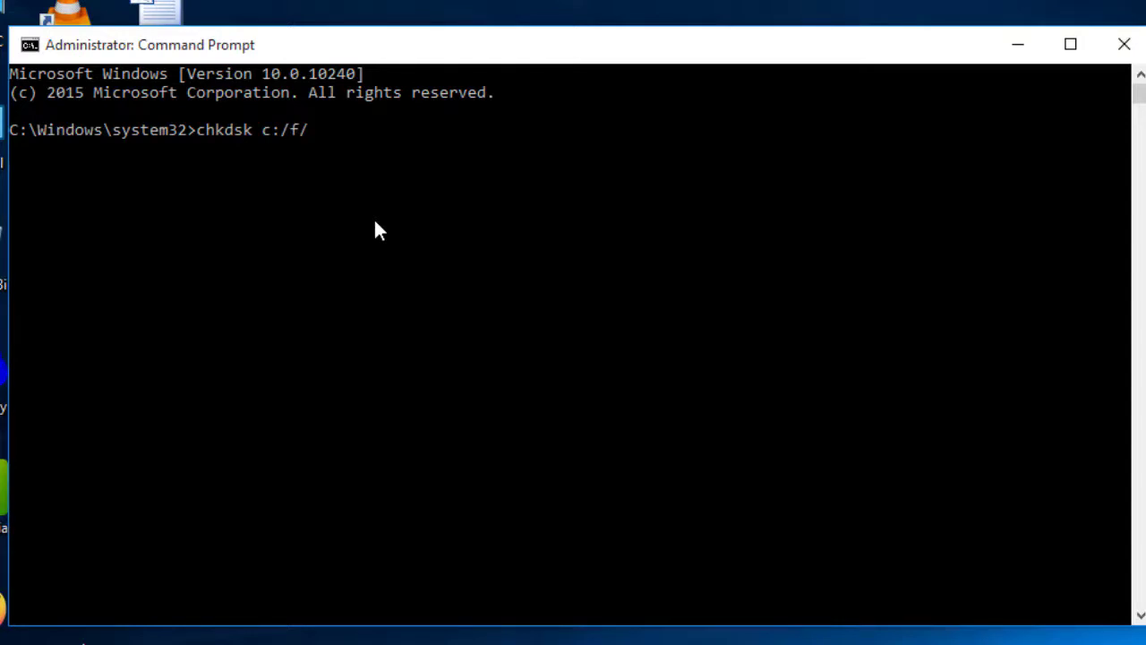
pyautogui.write('r')
pyautogui.press('Return')
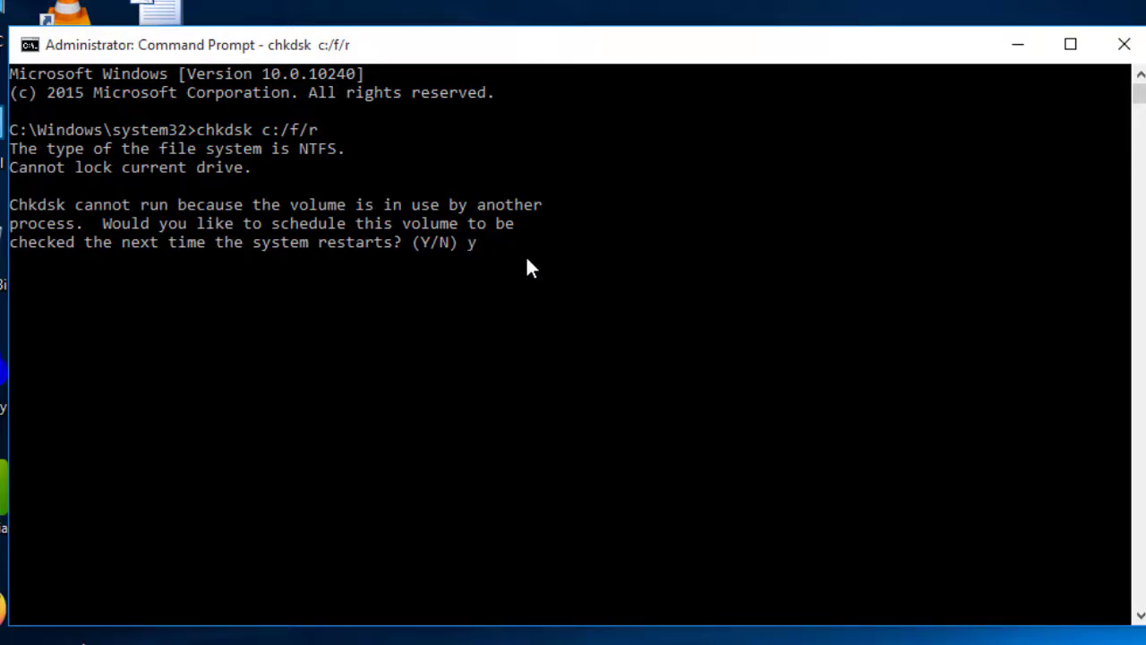
pyautogui.press('Return')
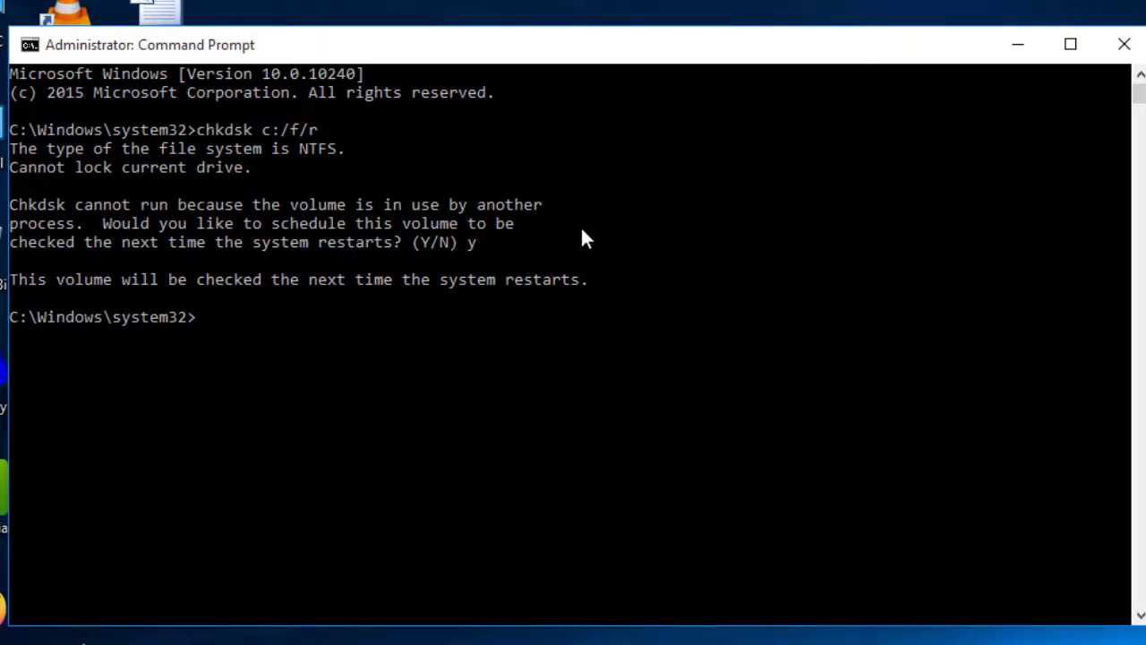
pyautogui.click(1126, 50)
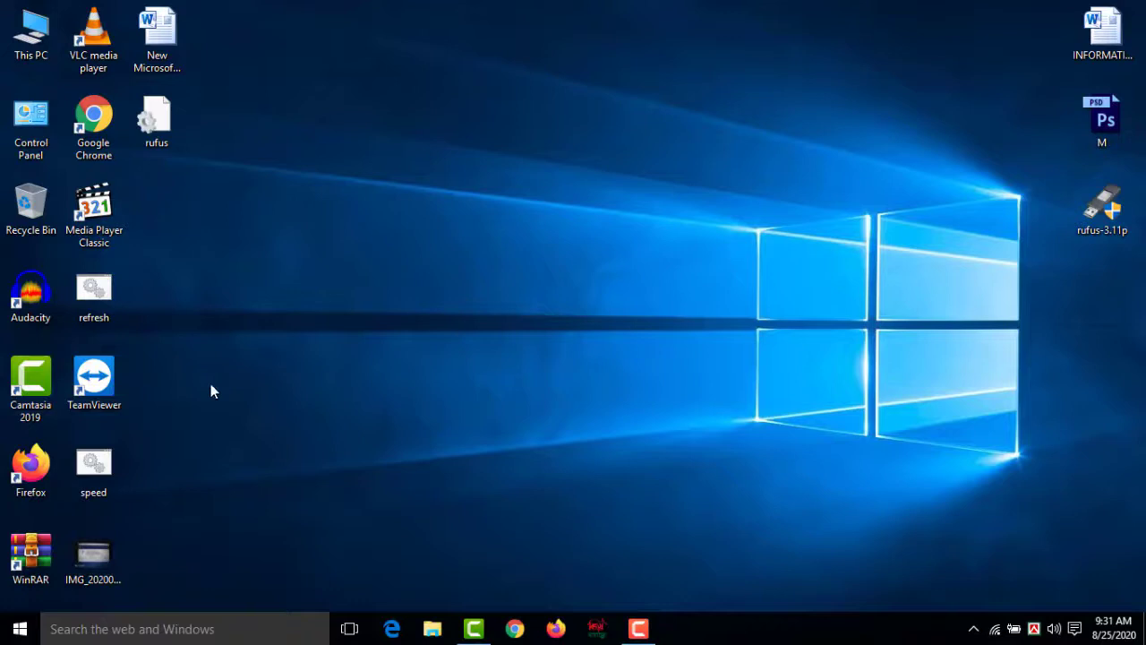
# In the Camtasia 2019 shortcut's Properties, enable compatibility mode on the Compatibility tab with Windows 8 selected.
pyautogui.click(38, 402)
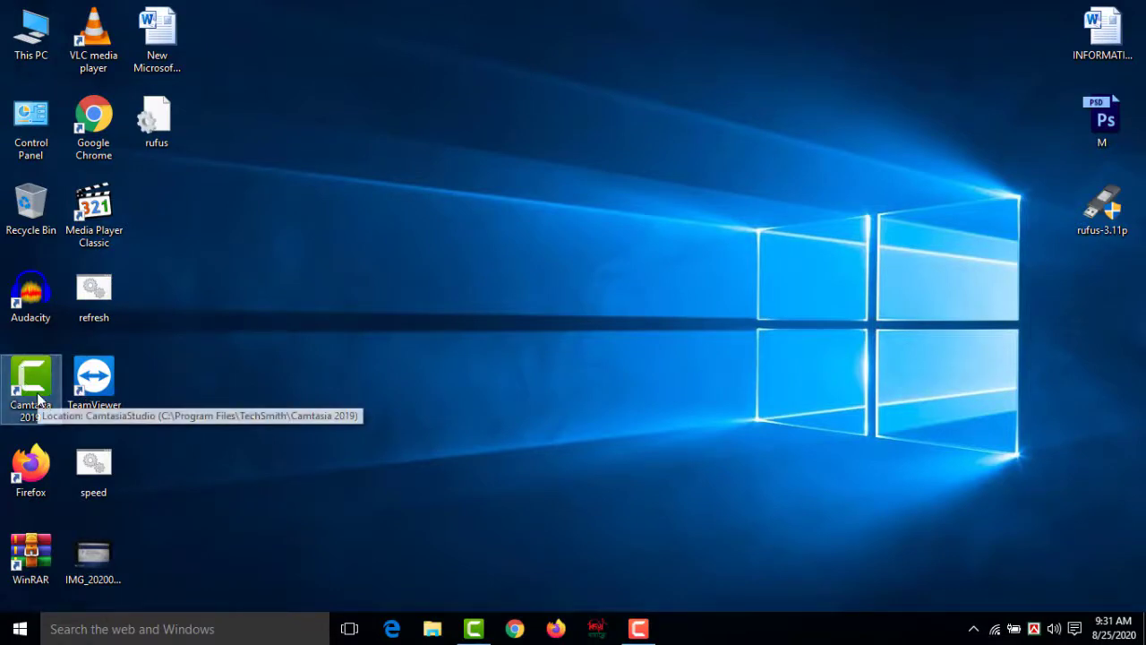
pyautogui.rightClick(37, 402)
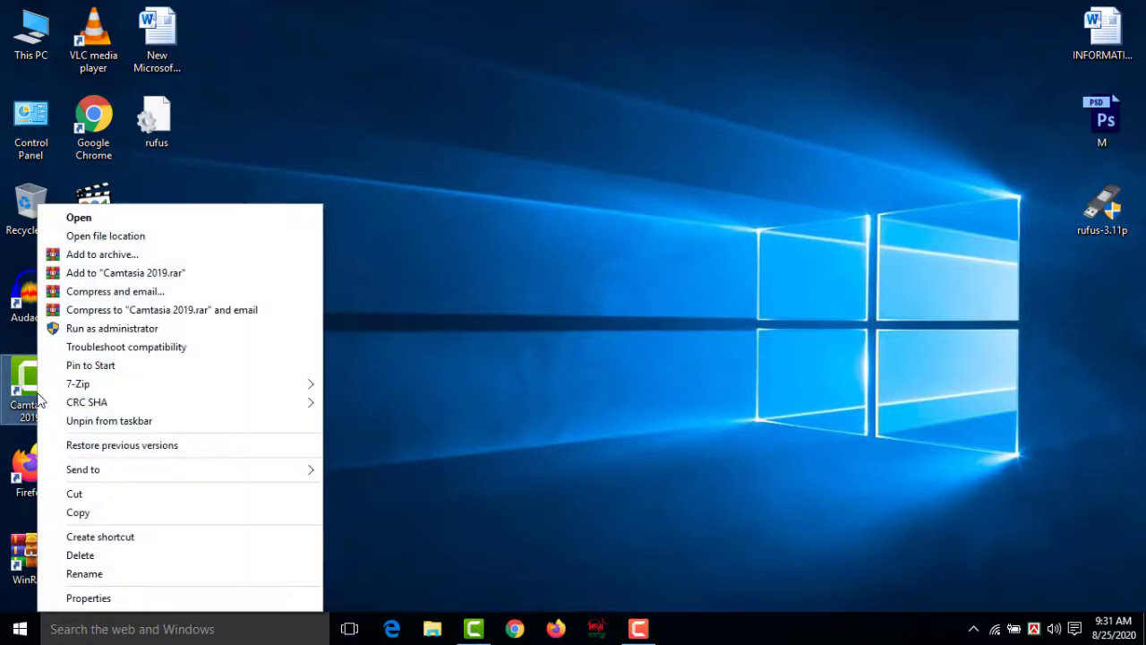
pyautogui.click(117, 598)
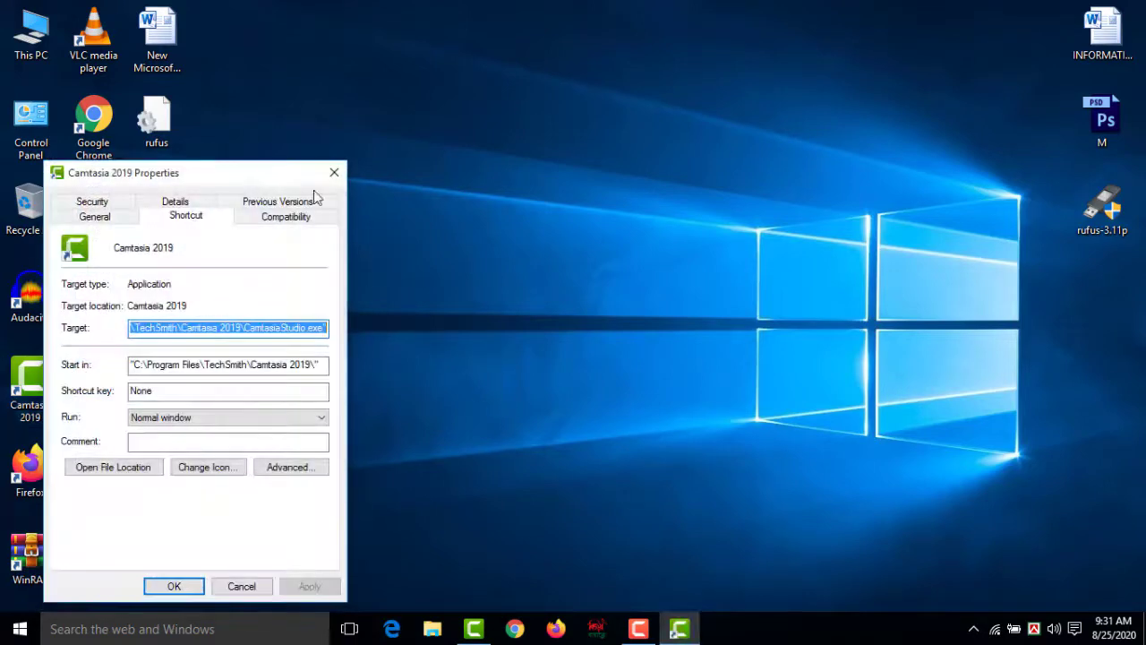
pyautogui.moveTo(218, 174); pyautogui.dragTo(453, 80)
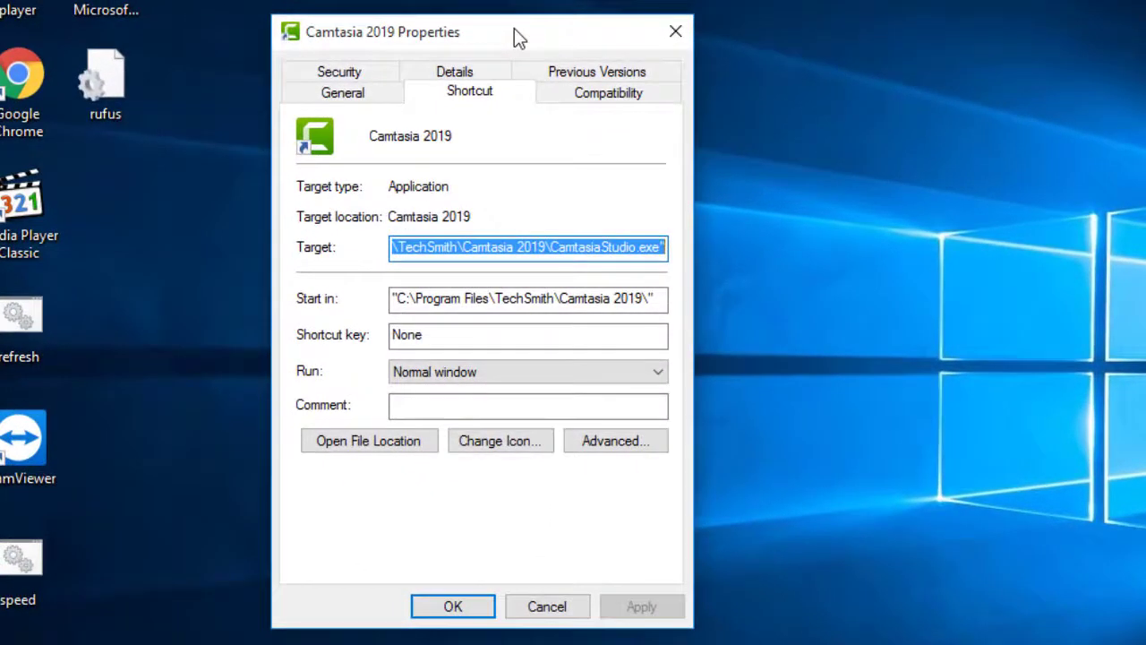
pyautogui.click(622, 94)
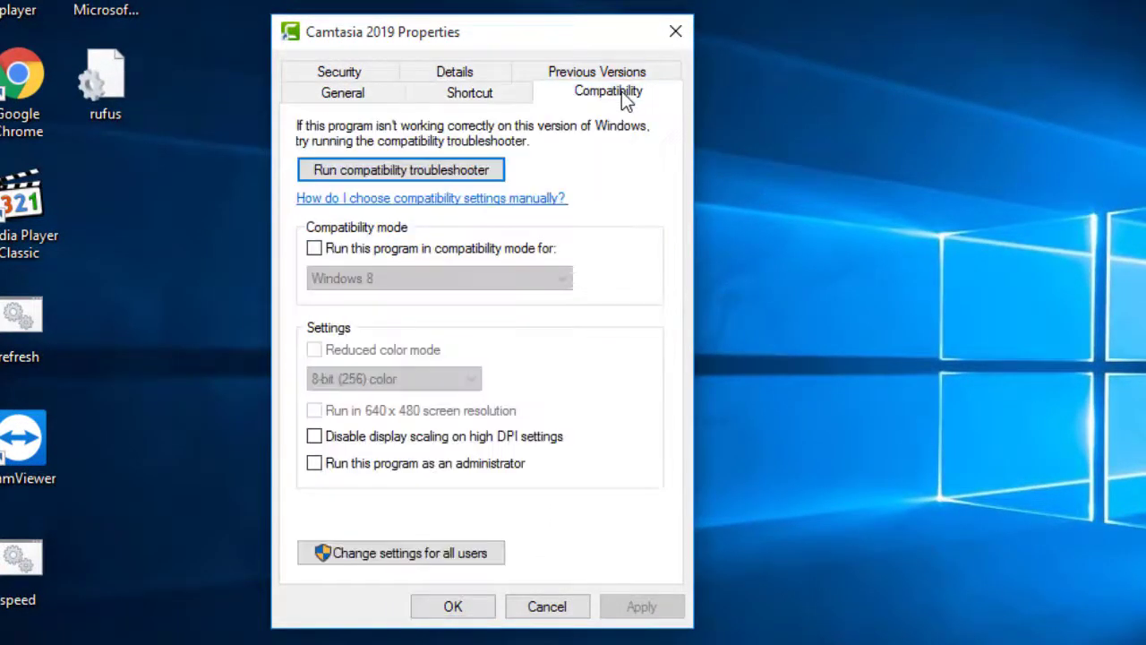
pyautogui.click(314, 248)
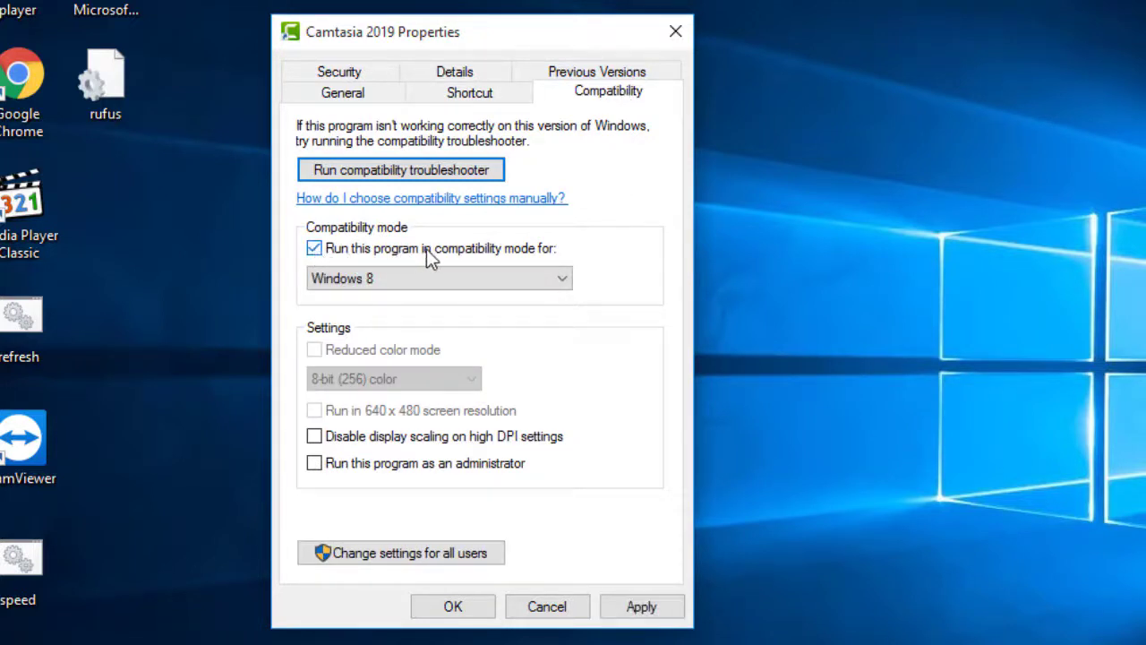
pyautogui.click(559, 281)
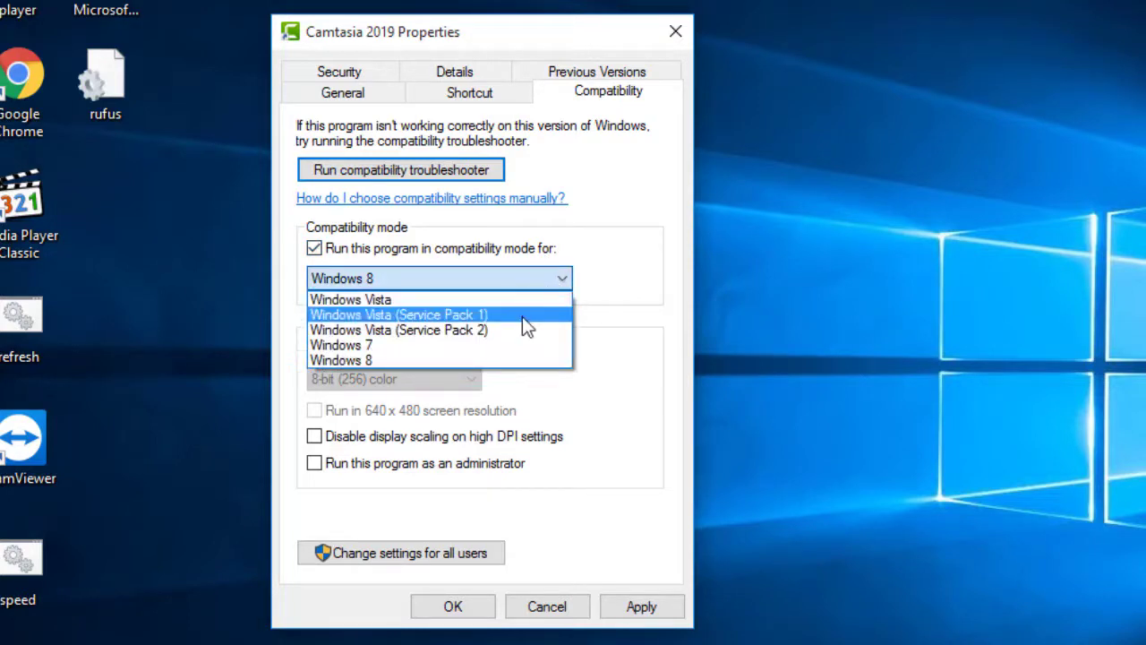
pyautogui.click(400, 362)
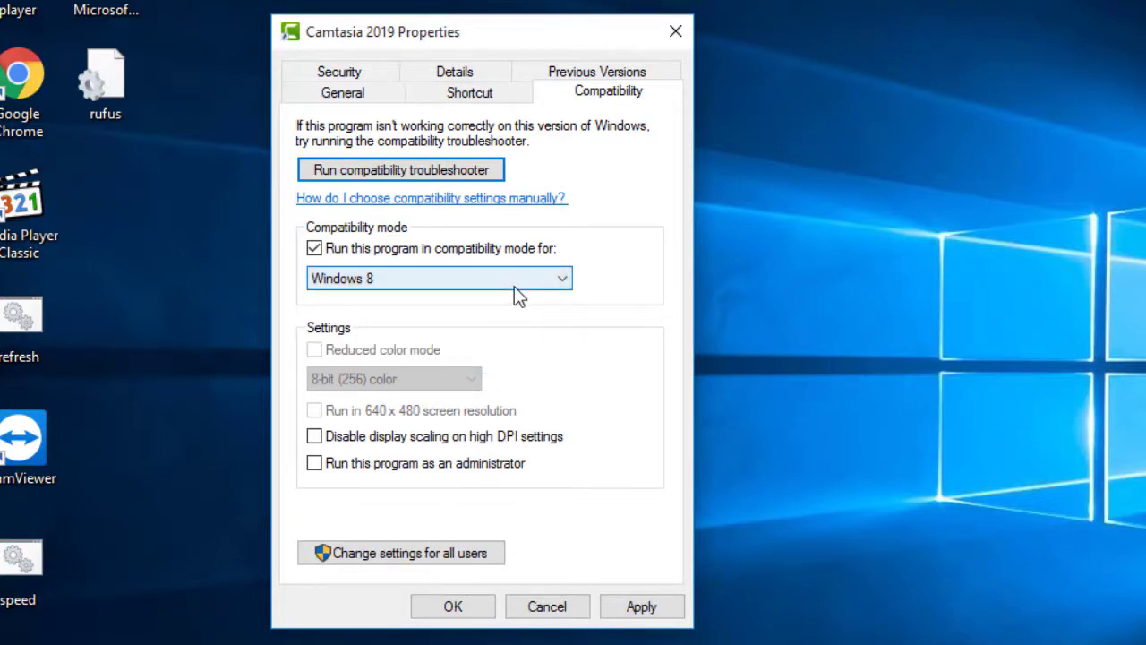